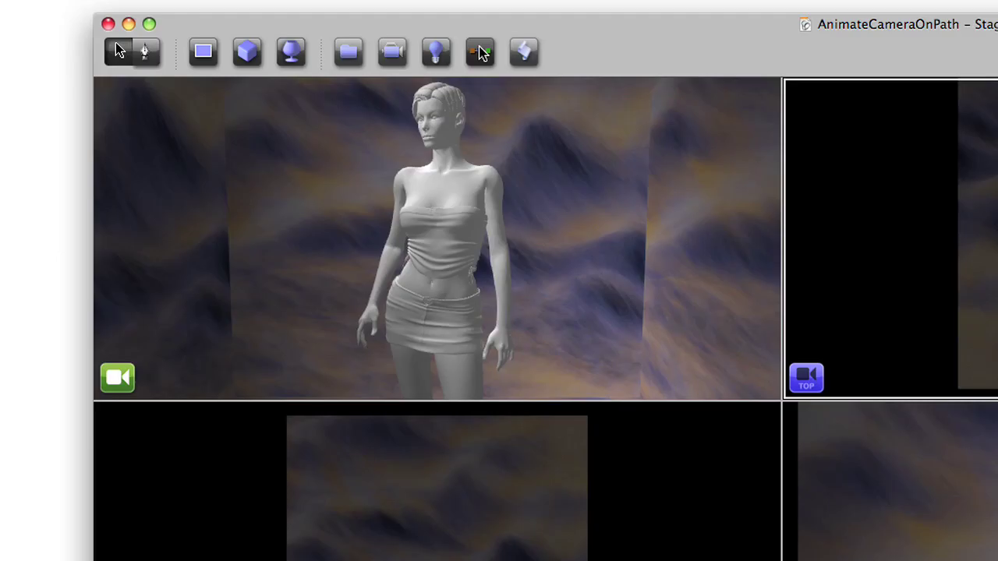
- Draw a curved four-node path around the female figure in the top view
left_click(480, 49)
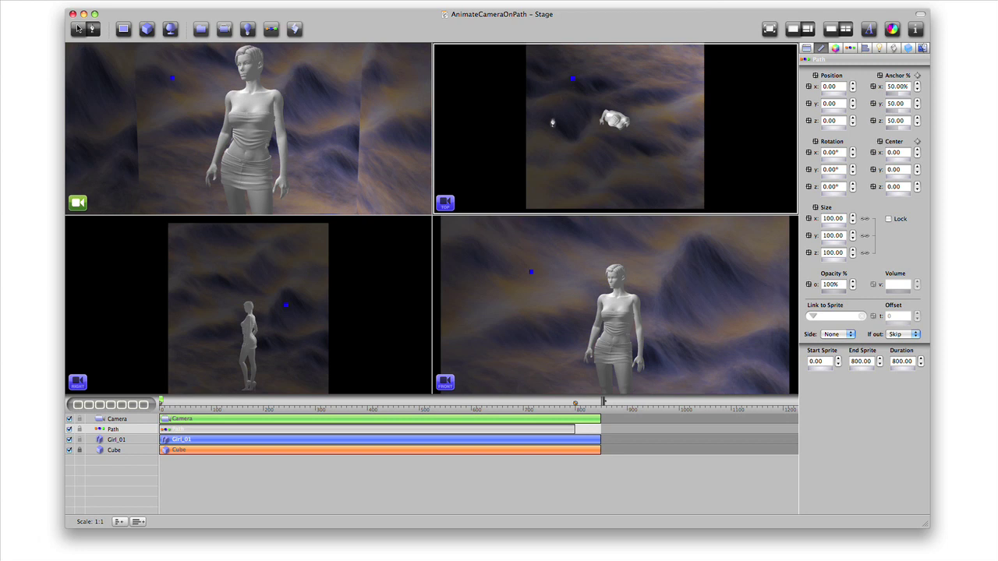
left_click(551, 123)
left_click_drag(552, 124, 595, 191)
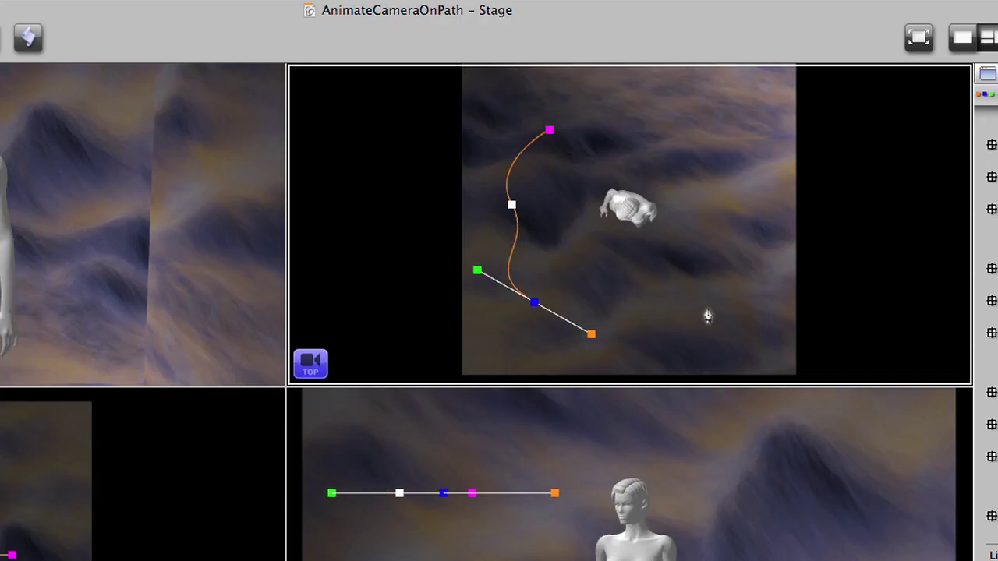
left_click(682, 280)
left_click_drag(682, 286, 723, 235)
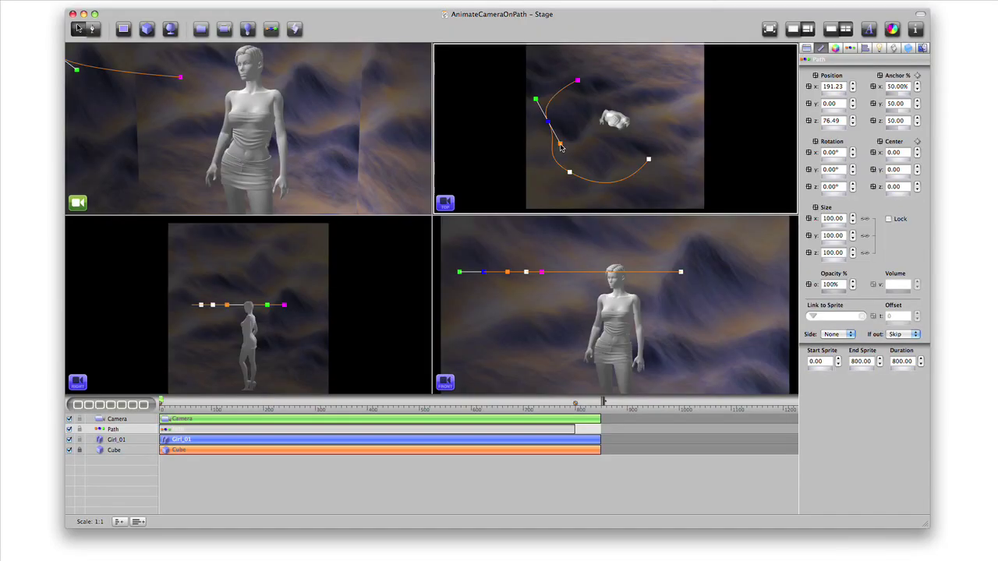
- Reshape the path by smoothing its node tangents in the top view and moving its nodes to different heights in the side view
left_click_drag(512, 205, 503, 265)
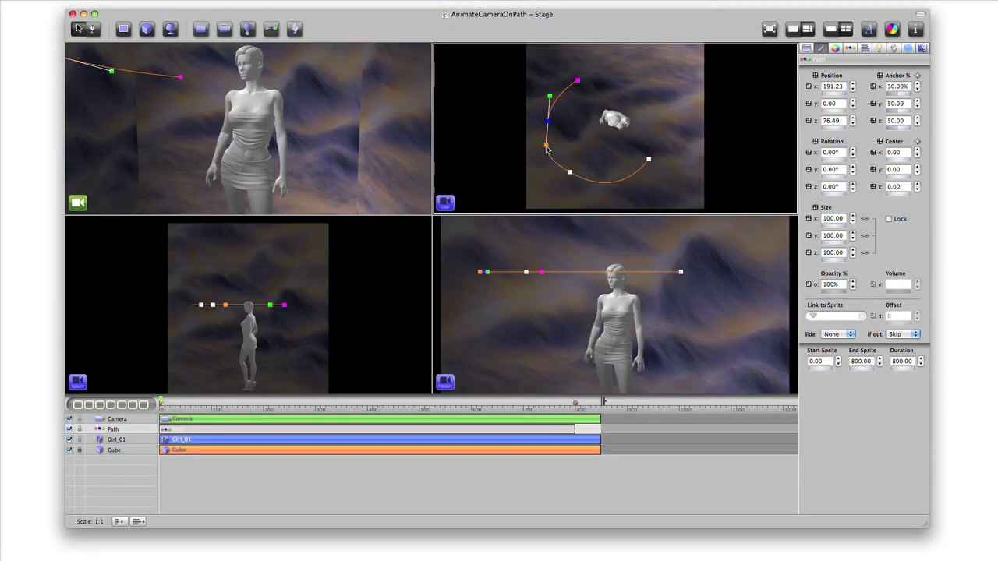
left_click_drag(546, 146, 542, 142)
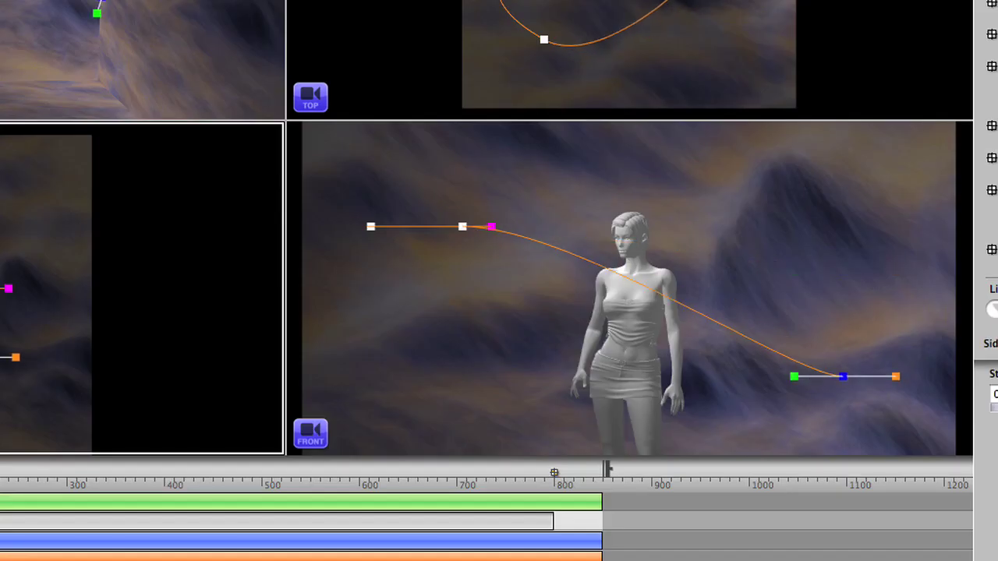
mouse_move(288, 343)
left_mouse_down()
mouse_move(297, 358)
mouse_move(284, 344)
left_mouse_up()
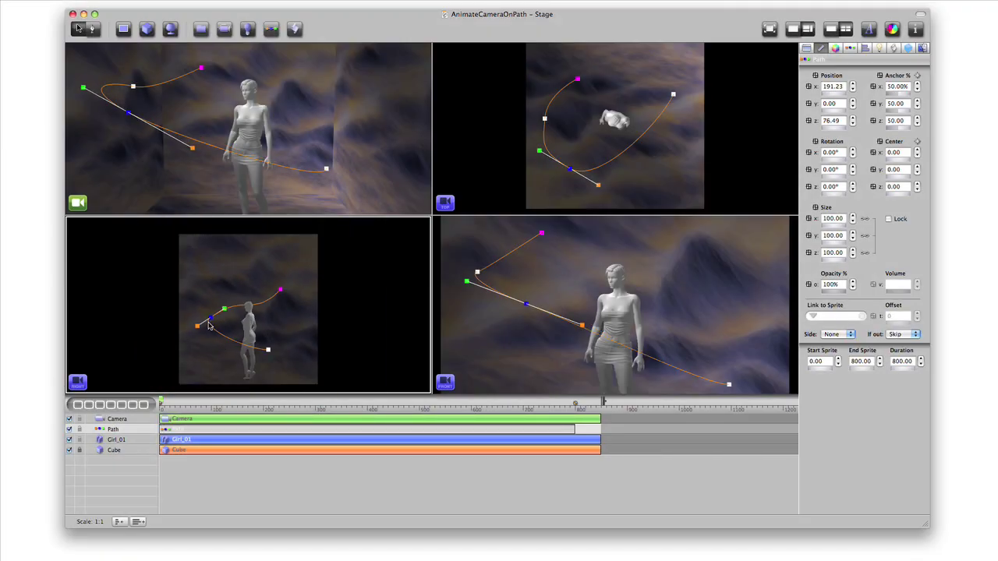
left_click_drag(210, 316, 285, 351)
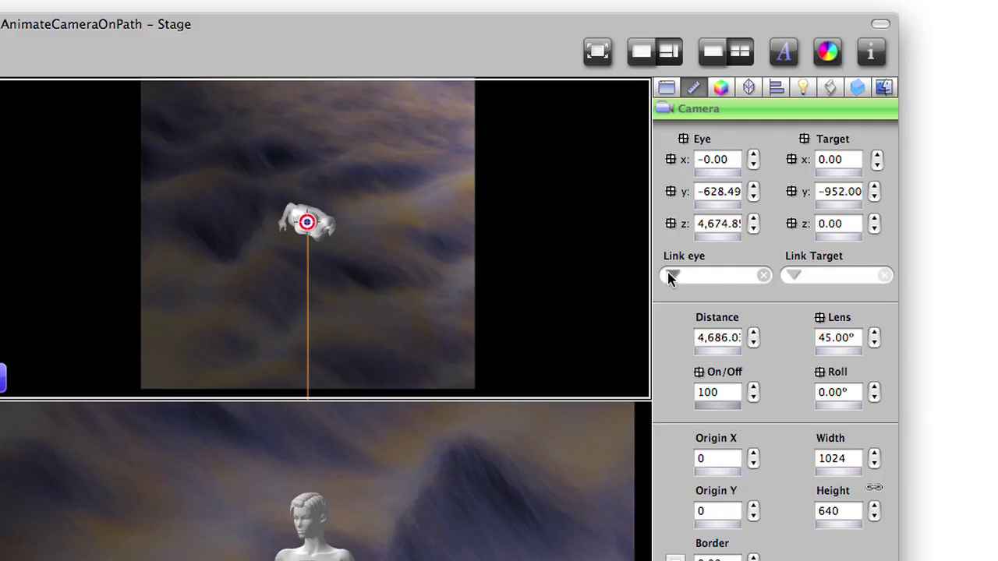
- Link the camera's eye to the path and play the animation from the start
left_click(670, 277)
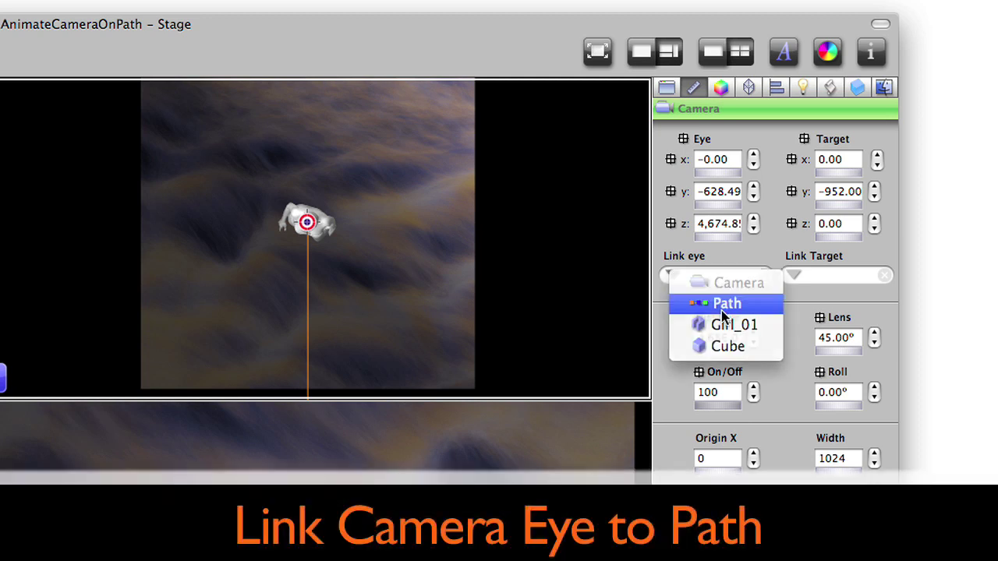
left_click(723, 306)
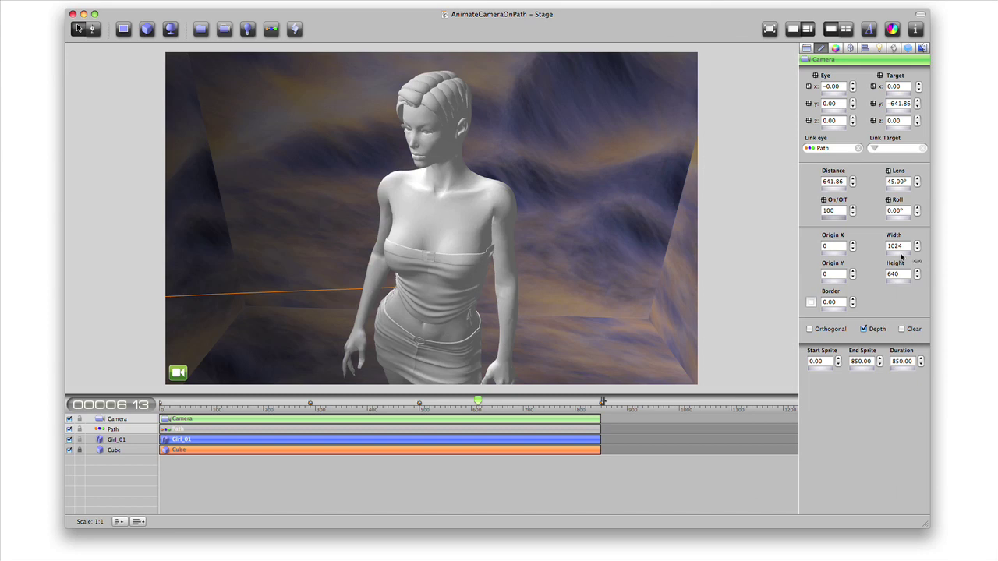
key("Home")
key("space")
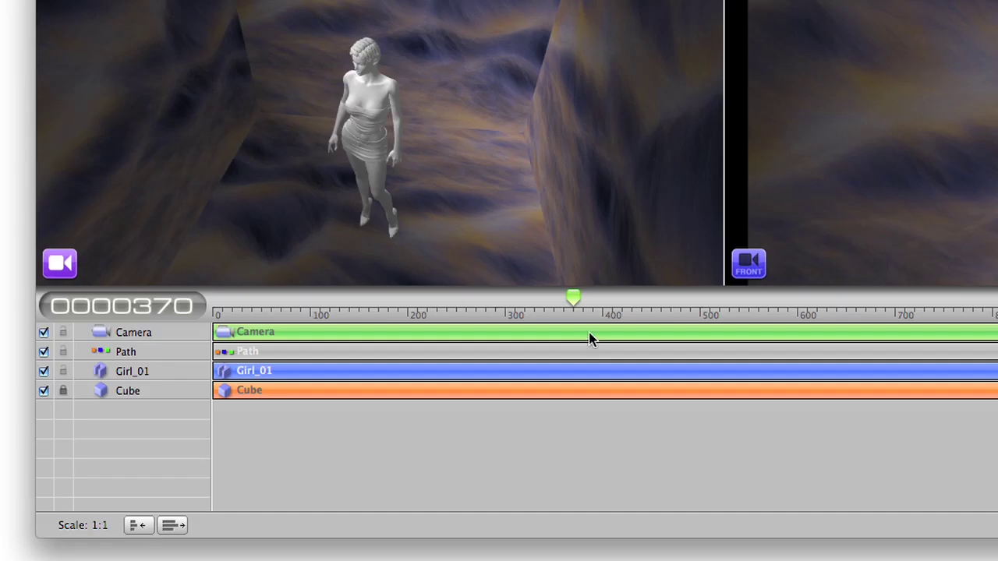
- Select the camera and widen its lens angle to 50°
left_click(588, 334)
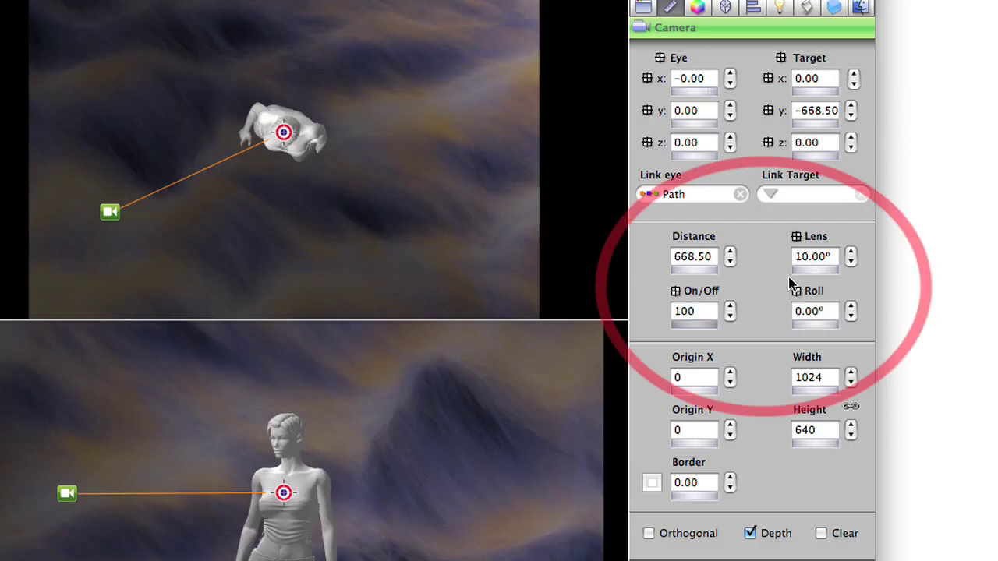
left_click_drag(788, 277, 830, 294)
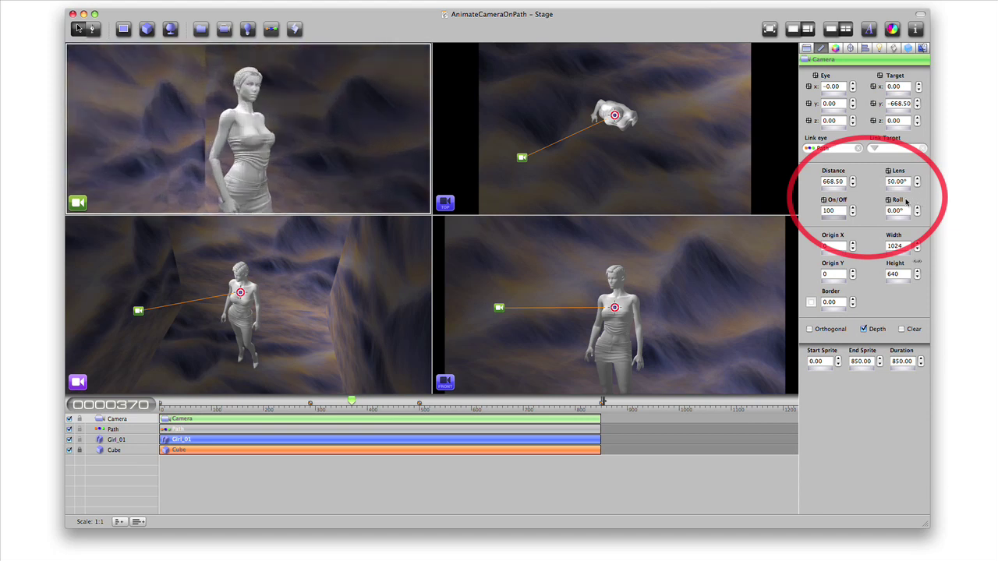
left_click_drag(906, 201, 903, 199)
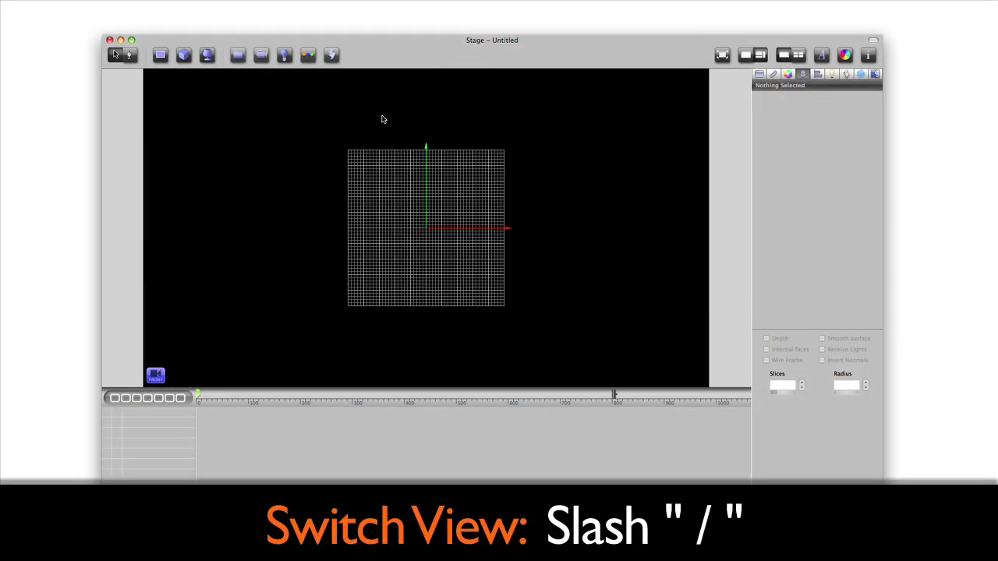
- Draw a seven-node wave-shaped path with smooth alternating crests and troughs across the grid in the front view
key("f")
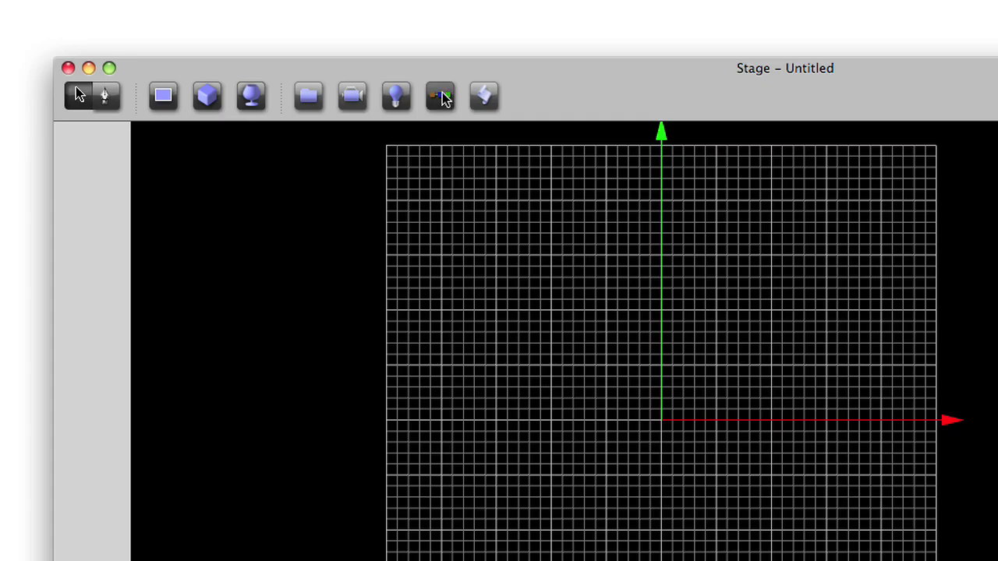
left_click(442, 96)
left_click(406, 545)
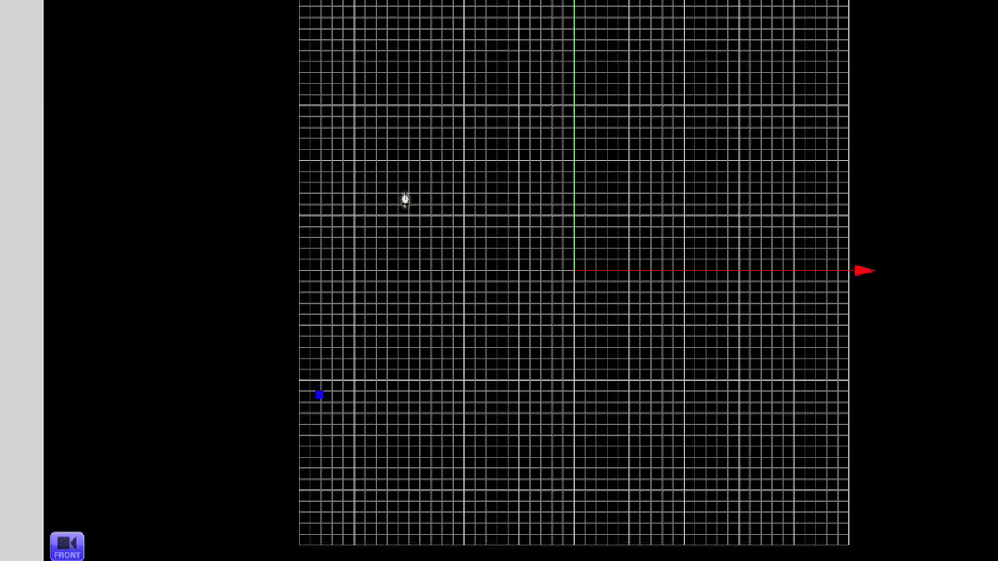
left_click_drag(477, 315, 555, 313)
left_click_drag(560, 556, 657, 560)
left_click_drag(569, 414, 584, 401)
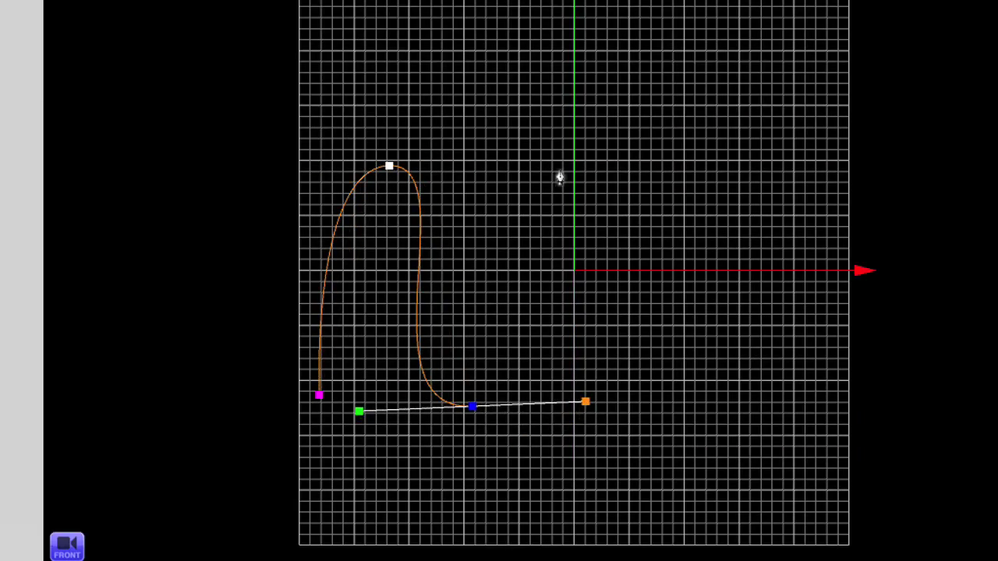
left_click_drag(556, 154, 639, 156)
left_click_drag(637, 390, 731, 393)
left_click_drag(722, 106, 778, 107)
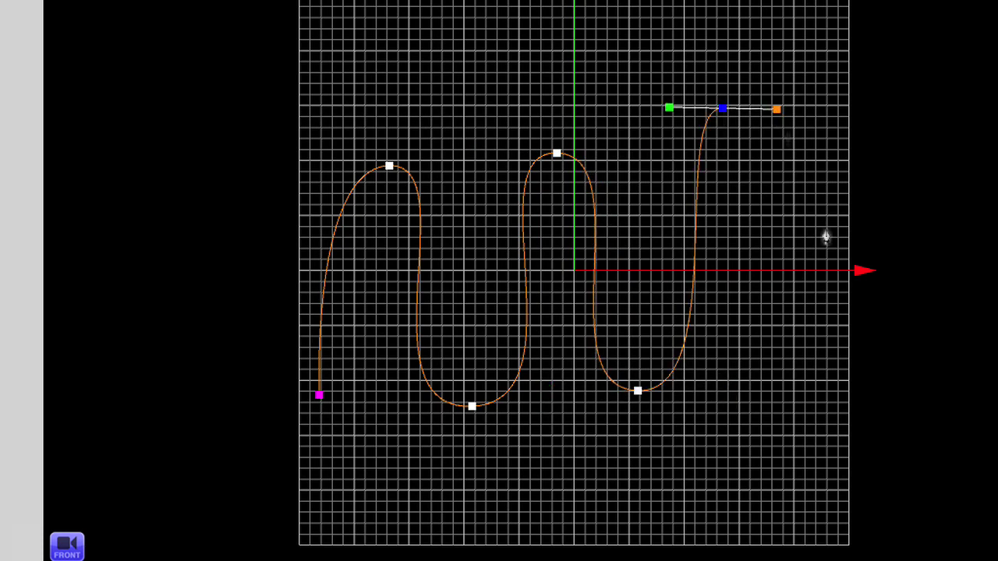
left_click_drag(787, 339, 822, 341)
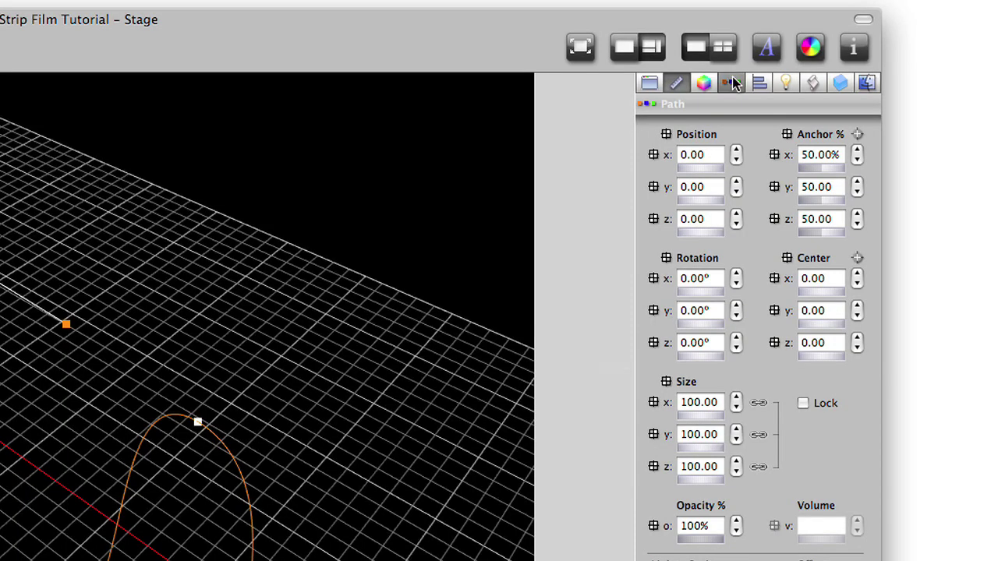
- Give the path a Strip profile and set its strip width to 500
left_click(731, 82)
left_click(742, 382)
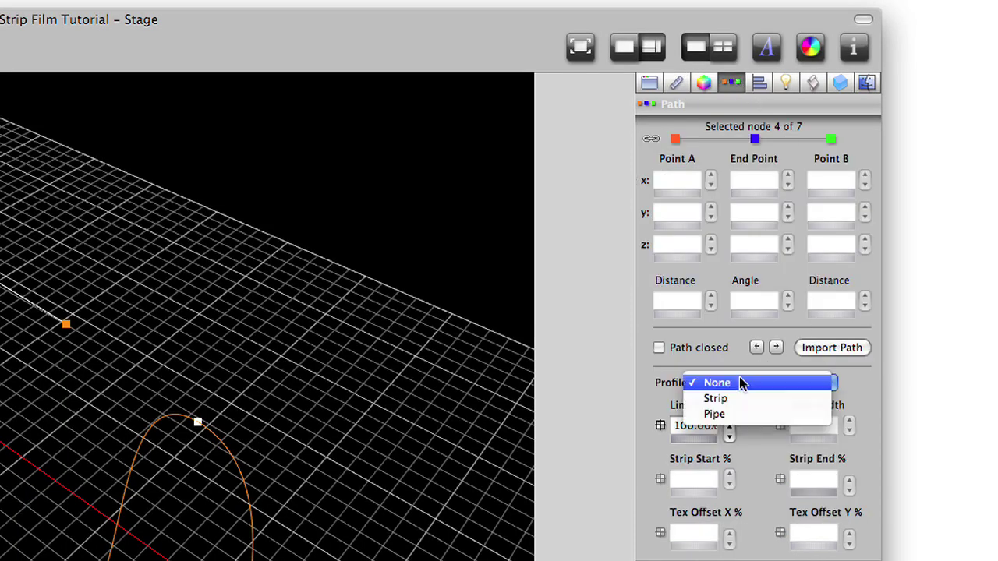
left_click(745, 399)
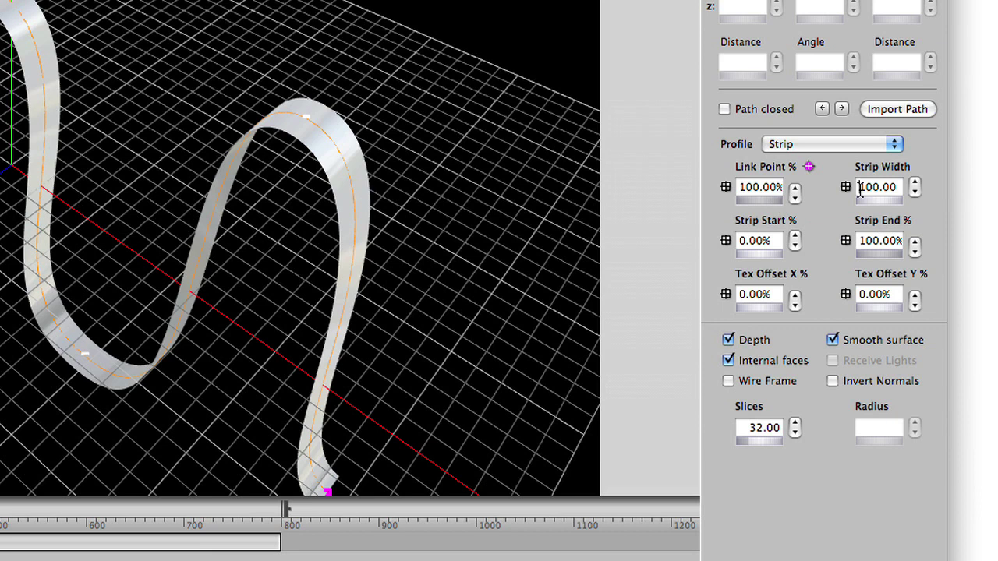
double_click(860, 193)
type("500")
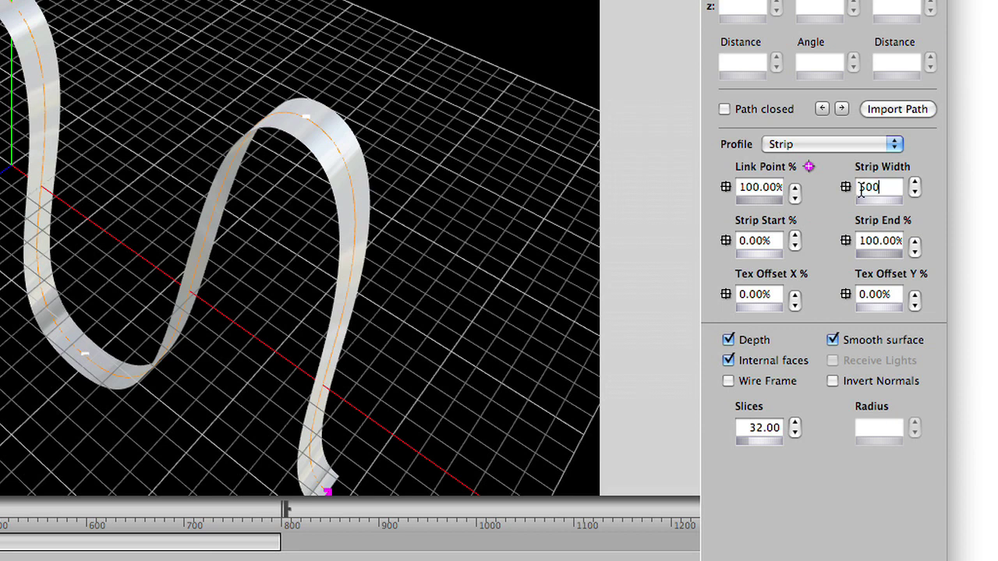
key("Return")
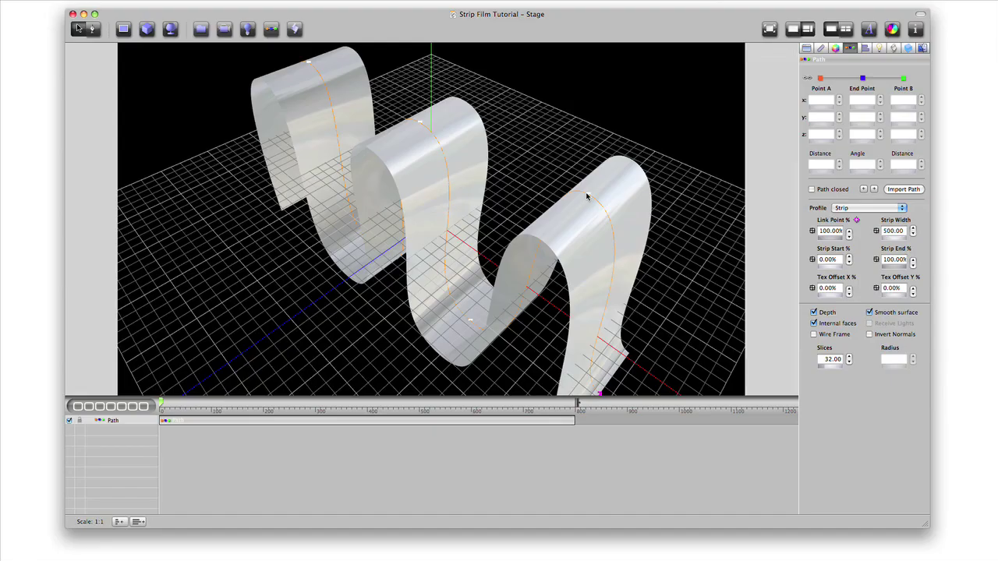
- Lower the nearest crest node of the strip and adjust the middle crest node
left_click_drag(585, 194, 571, 275)
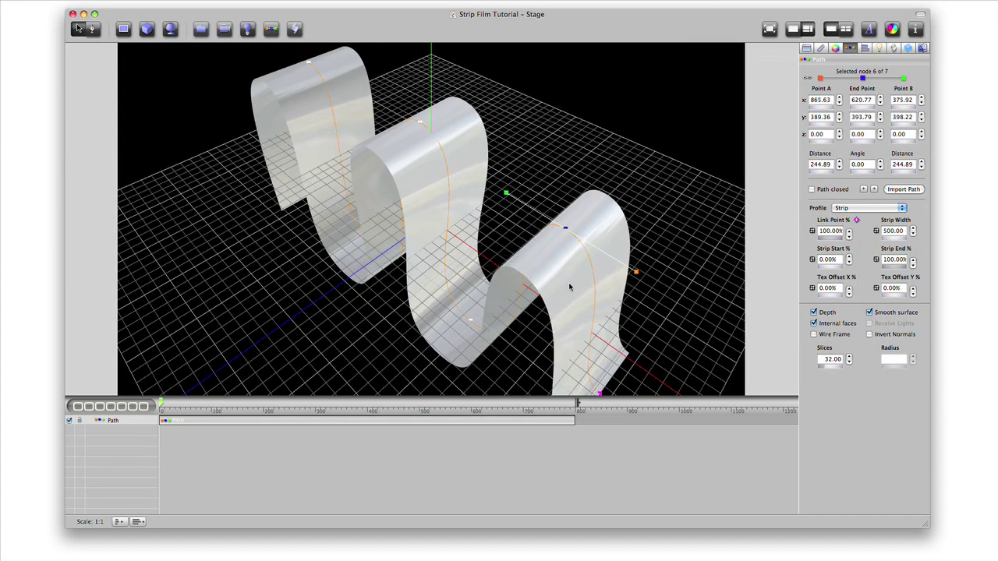
left_click(422, 123)
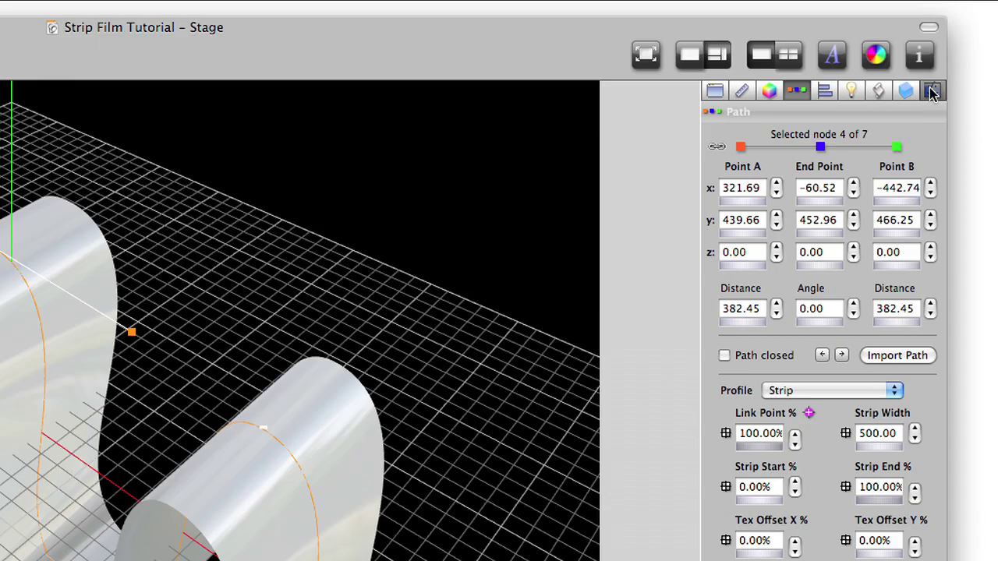
- Apply the film.png image from the Tutorial 3Films folder to the strip as its texture
left_click(922, 48)
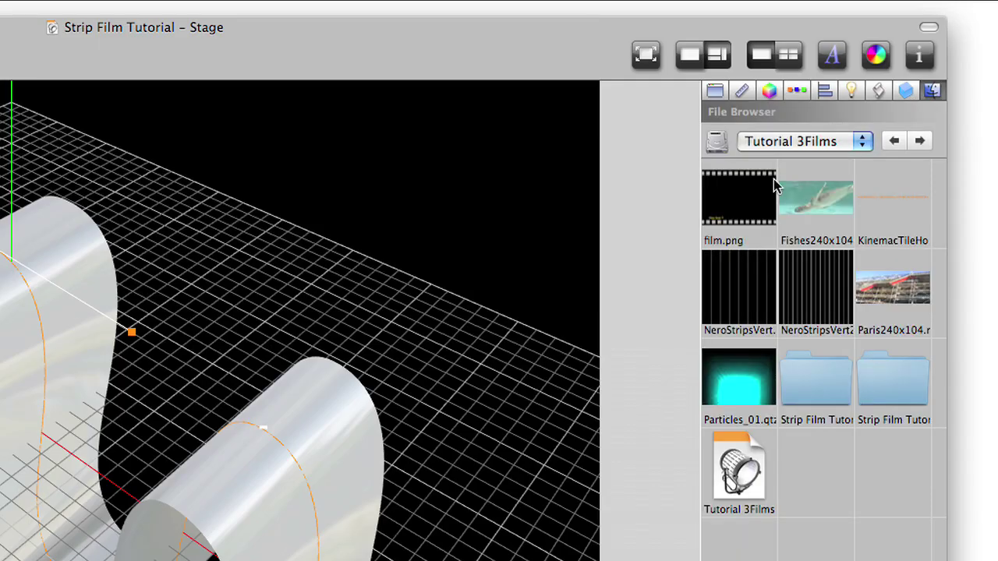
left_click_drag(758, 187, 303, 507)
left_click_drag(593, 268, 593, 269)
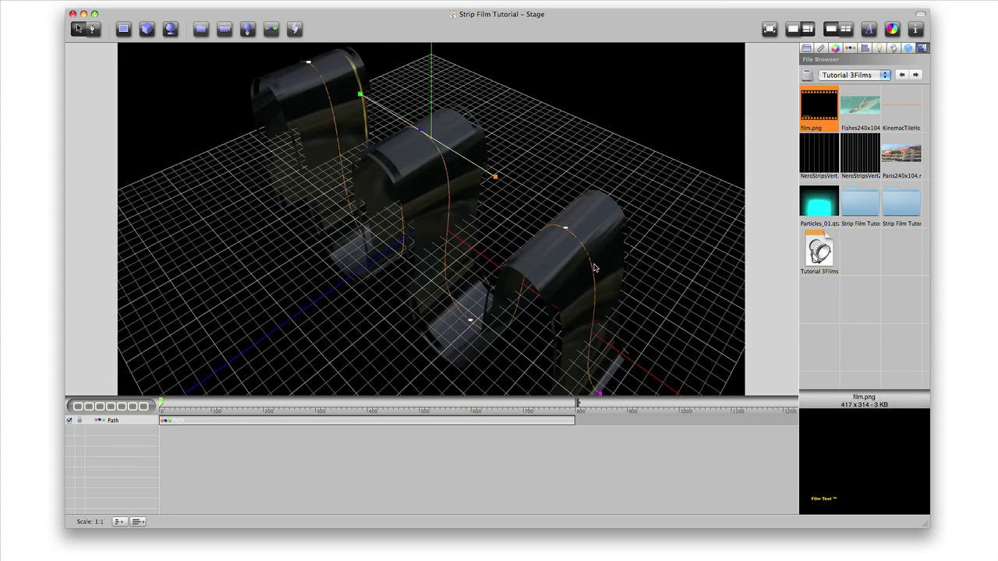
- In the strip's texture options, set the film.png layer's fill to Tile and its width to 10%
key("super+5")
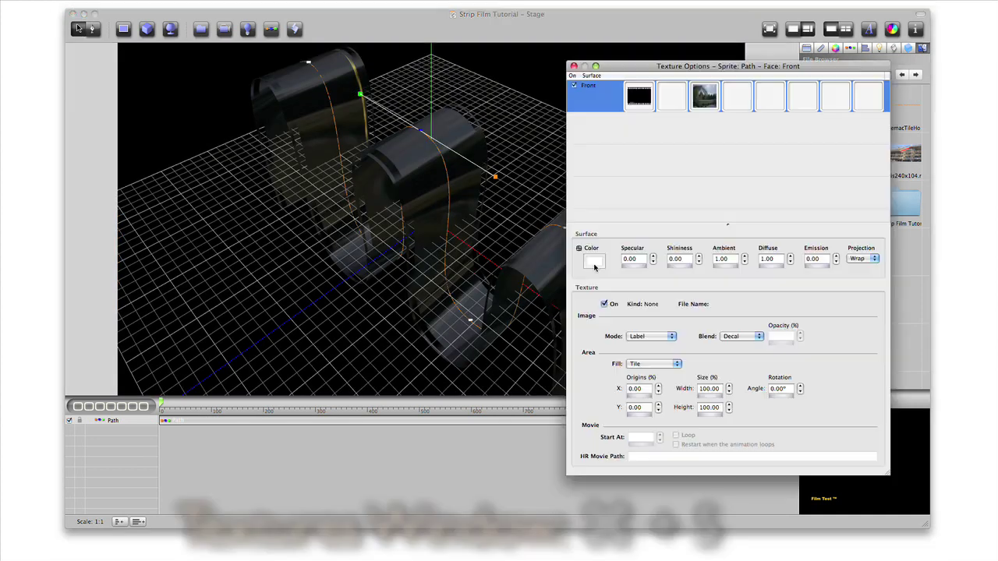
left_click_drag(707, 66, 673, 61)
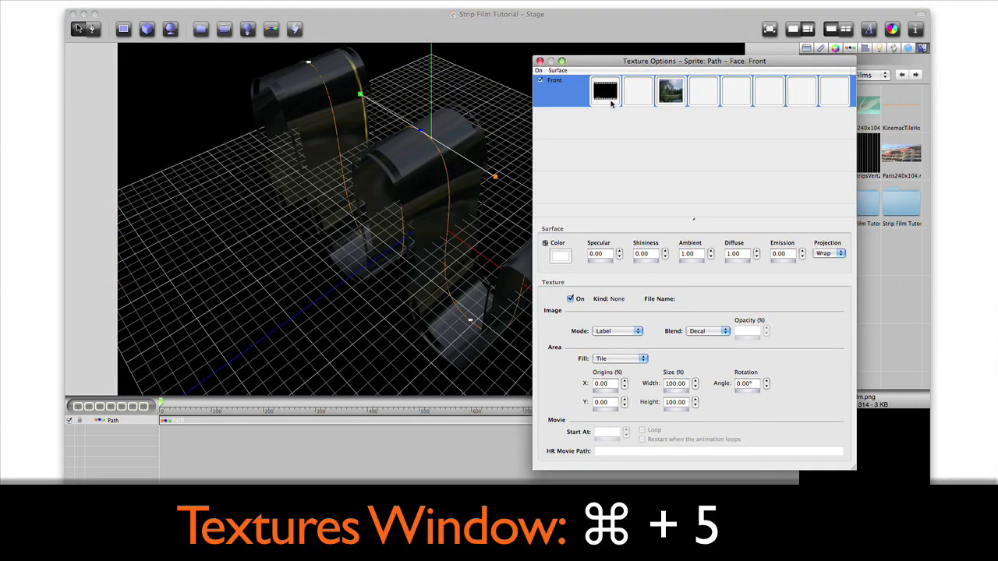
left_click(607, 94)
left_click(616, 358)
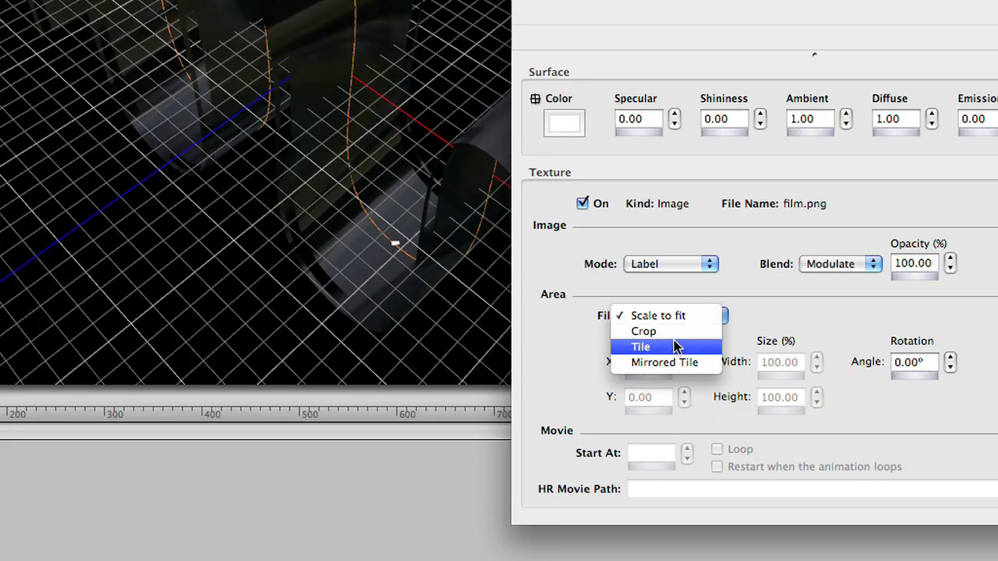
left_click(619, 374)
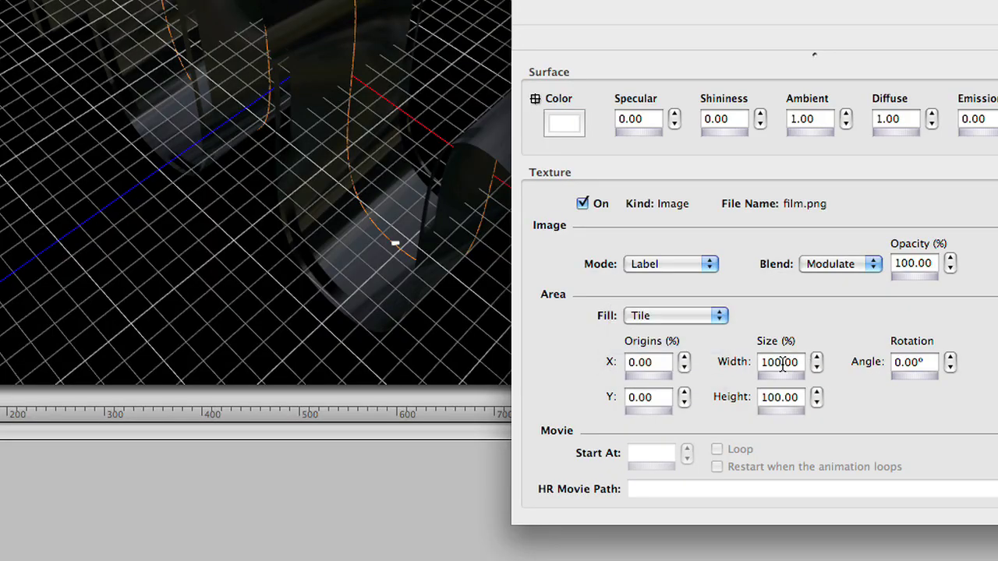
double_click(782, 363)
type("10")
key("Return")
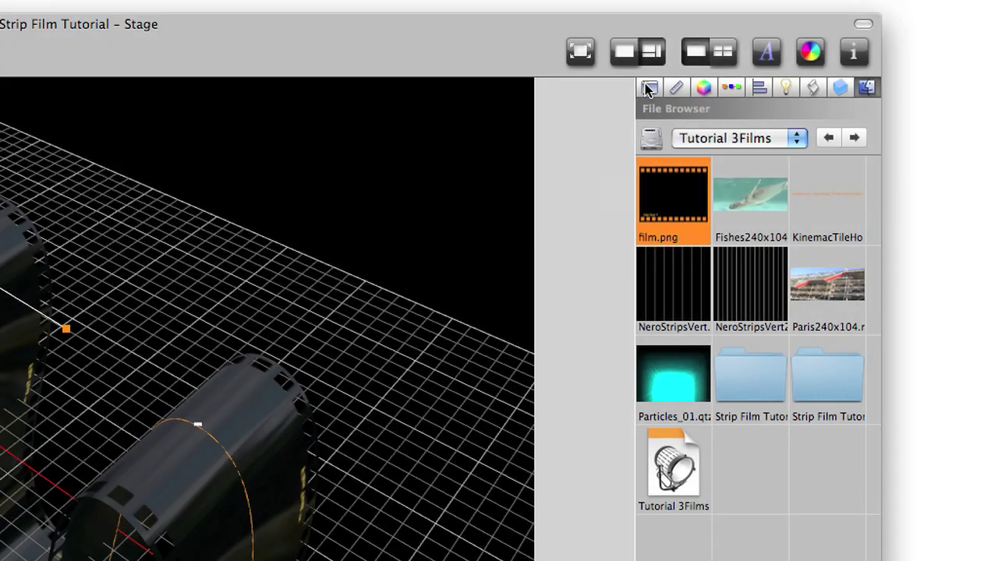
- Change the stage's background color type to Gradient
left_click(650, 88)
left_click(776, 243)
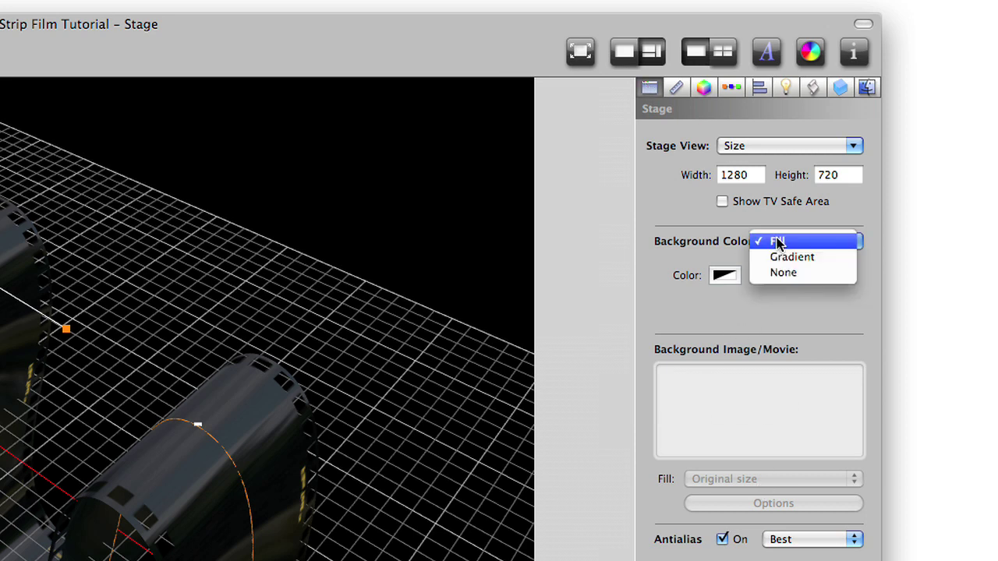
left_click(787, 258)
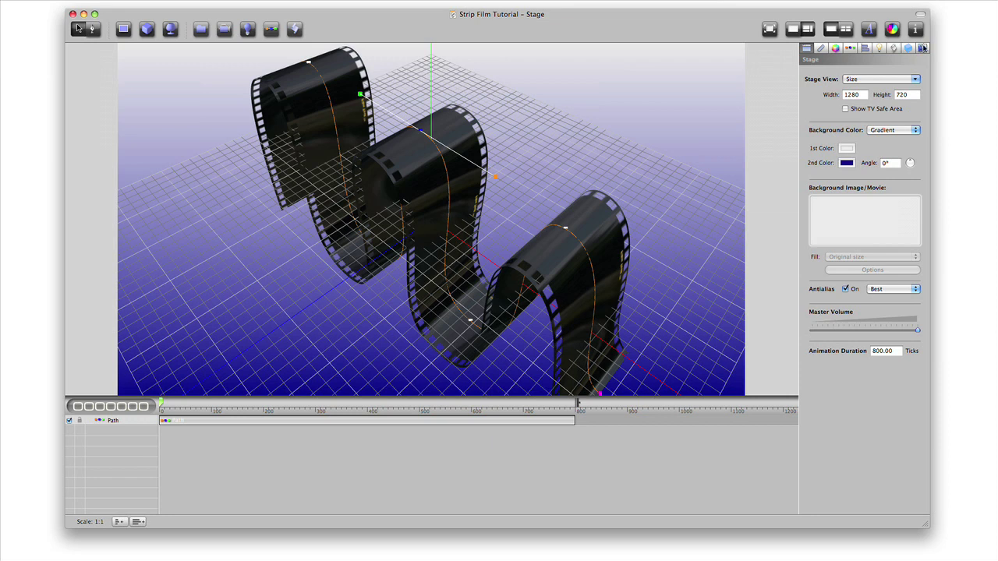
- Add the Fishes240x104.mov movie to the film strip as another texture layer
left_click(922, 48)
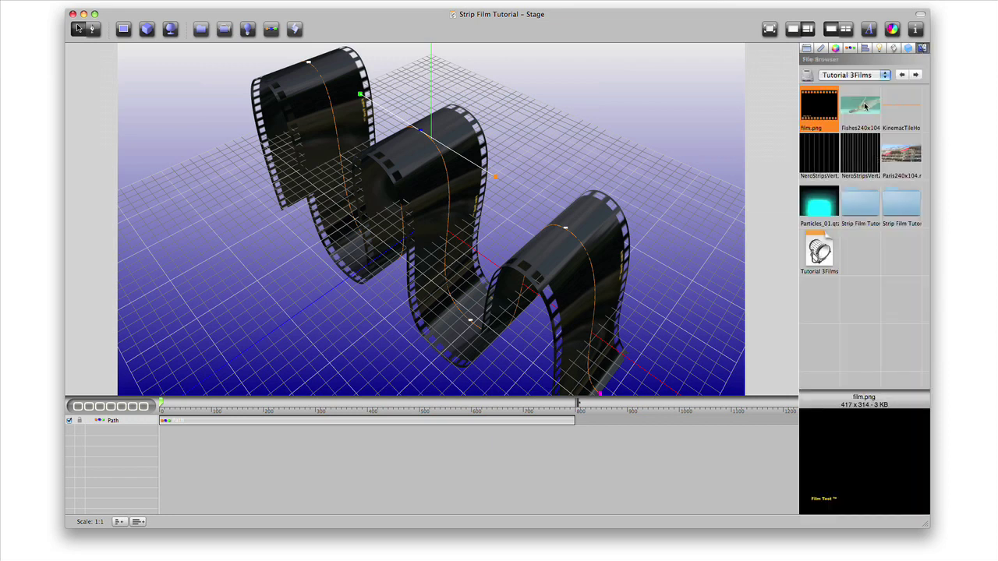
left_click_drag(869, 104, 551, 258)
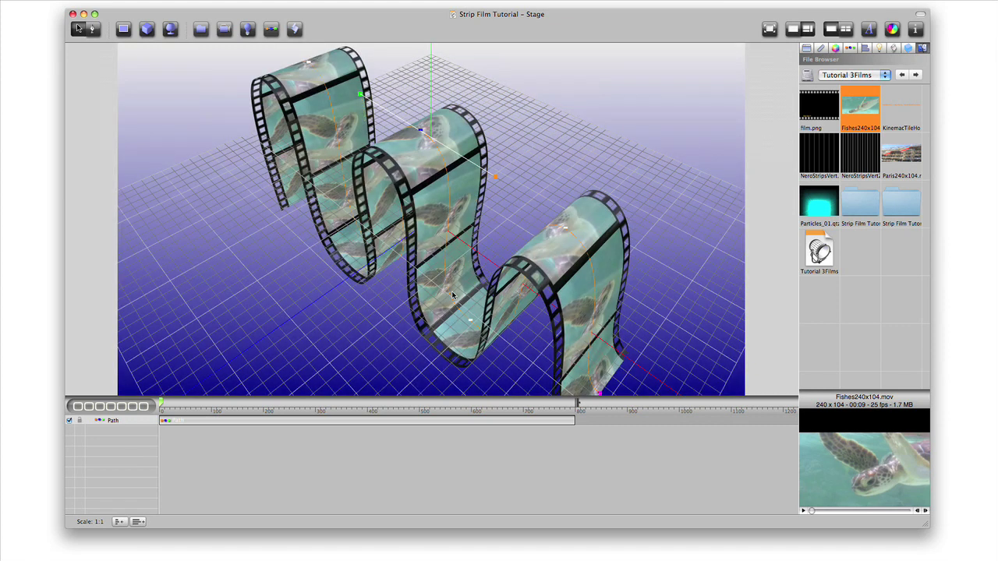
- Enable keyframing for the path's Strip End % and set it to 0% at the start of the timeline
left_click(849, 48)
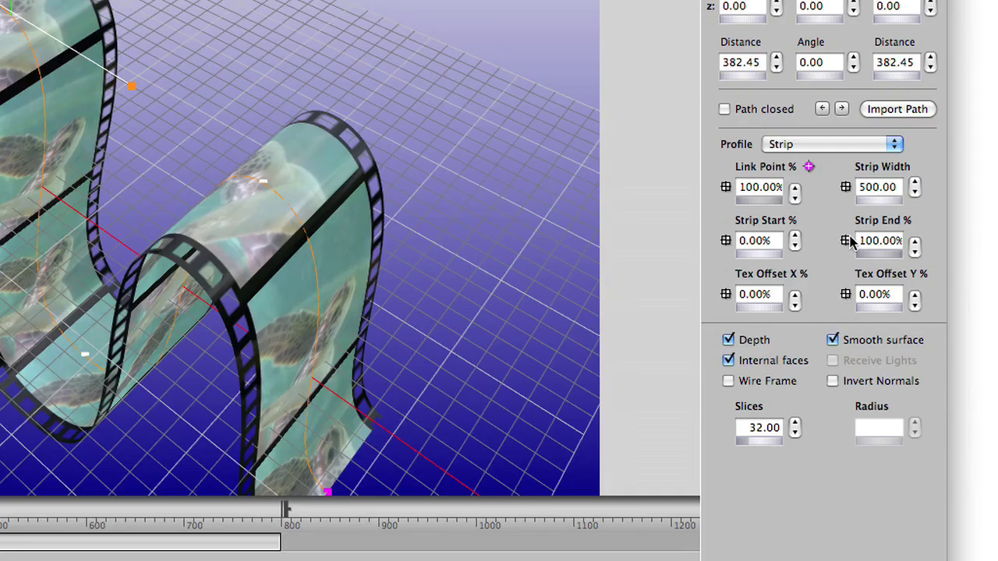
left_click(846, 241)
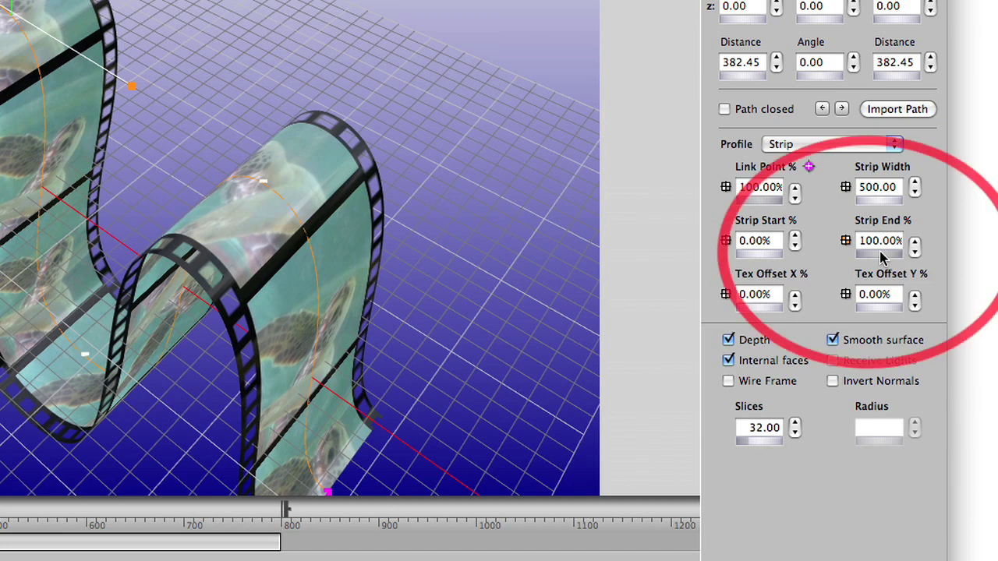
type("0")
key("Return")
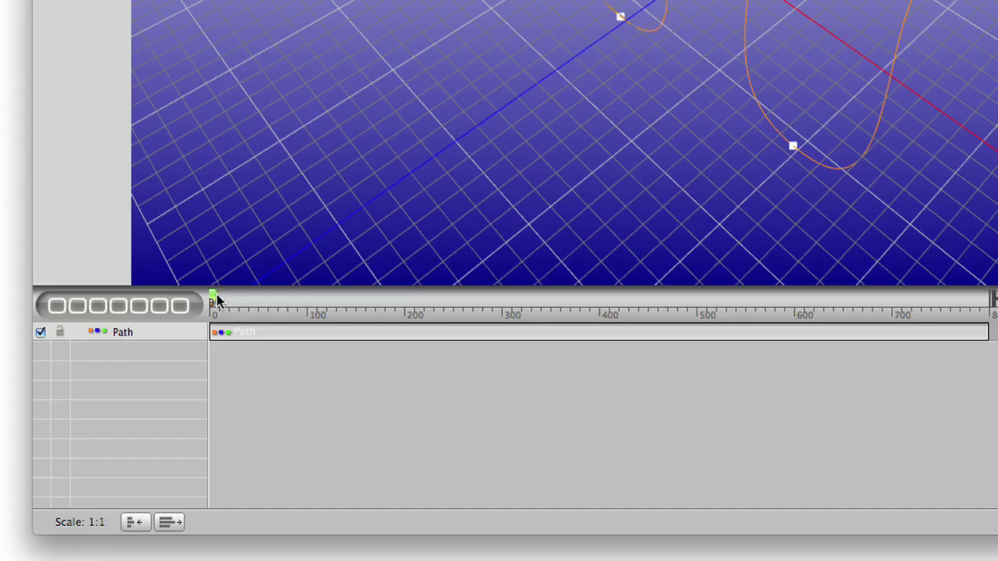
- Move the playhead to a later frame and set the path's Strip End % to 100%
left_click_drag(216, 298, 403, 297)
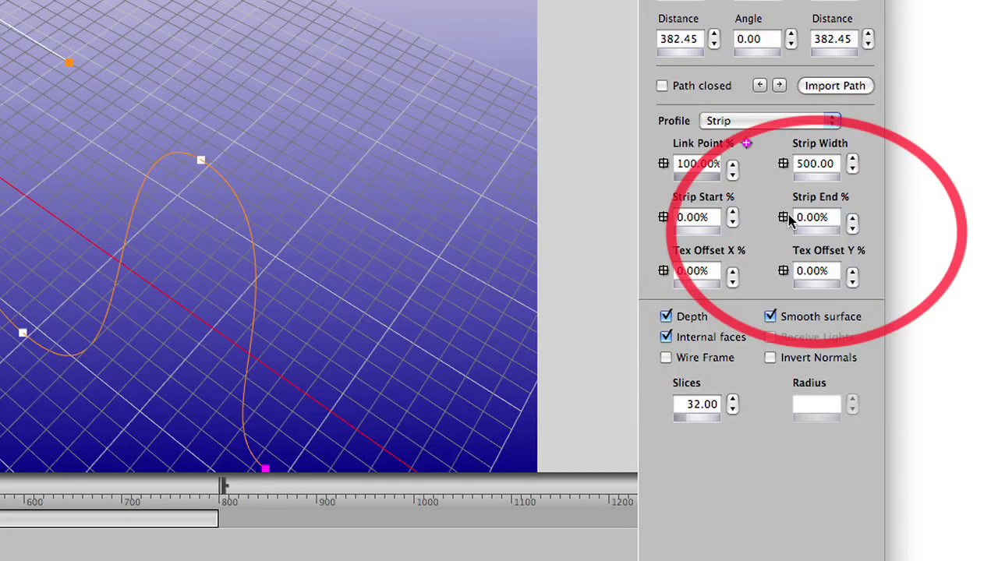
left_click(809, 219)
type("100")
key("Return")
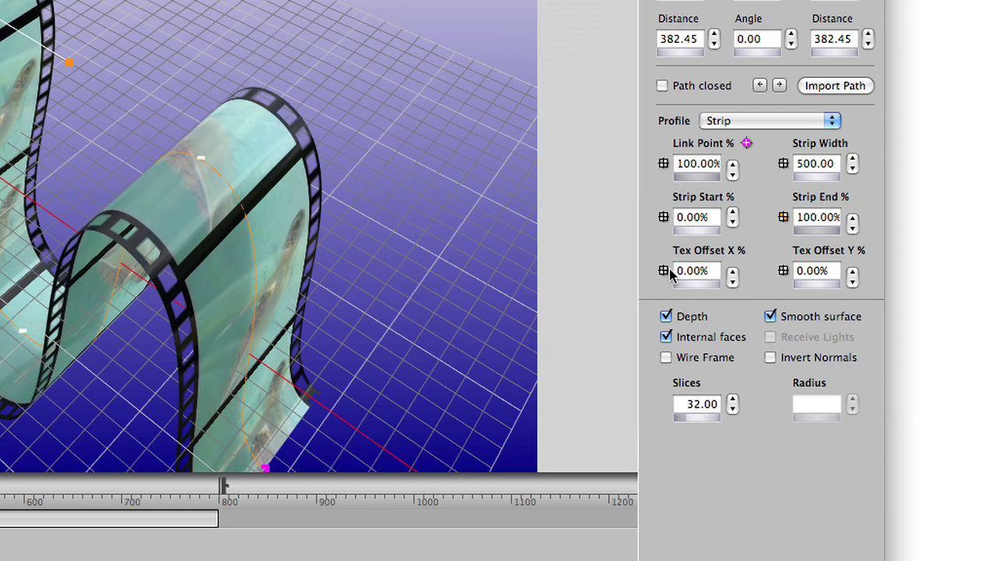
- Set the film strip's Tex Offset X % to 100% at the current frame and play the animation
double_click(690, 271)
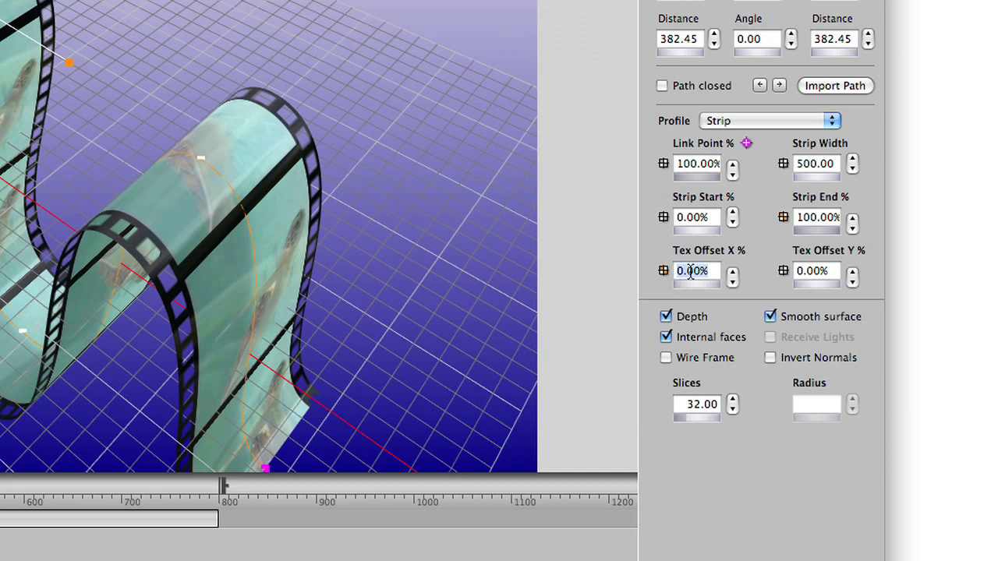
type("100")
key("Return")
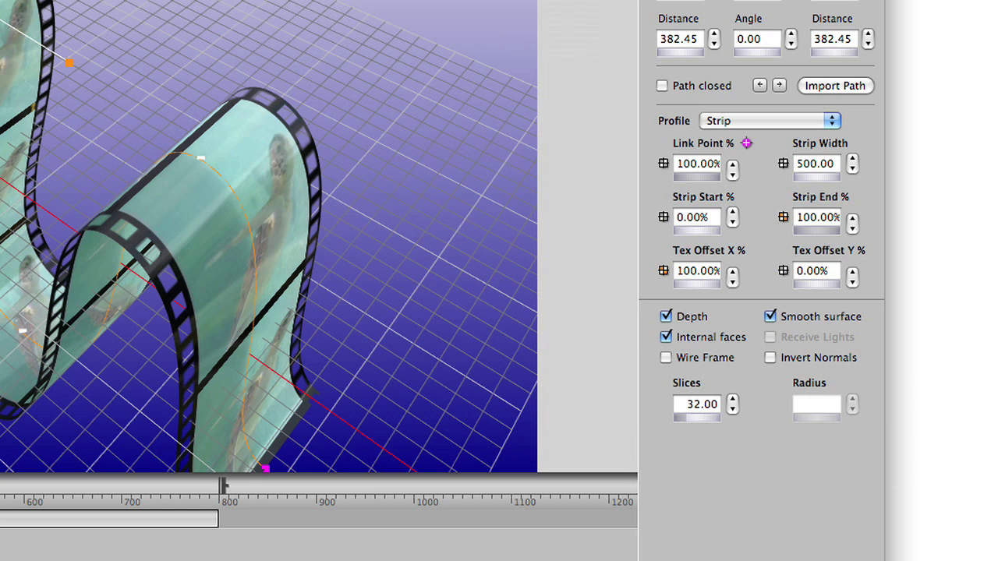
key("space")
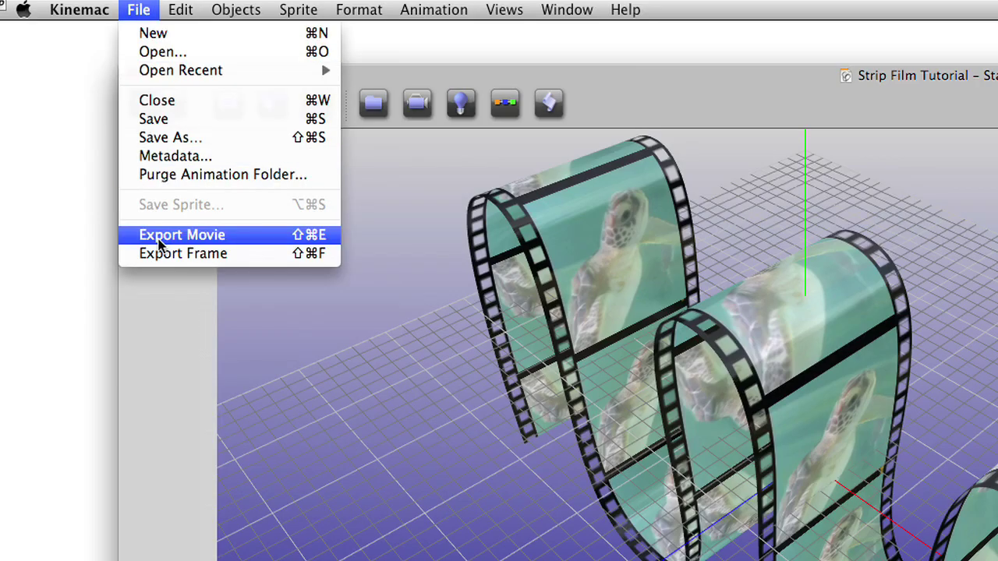
- Set up a movie export of the animation with H.264 compression and a motion blur of 16
left_click(159, 234)
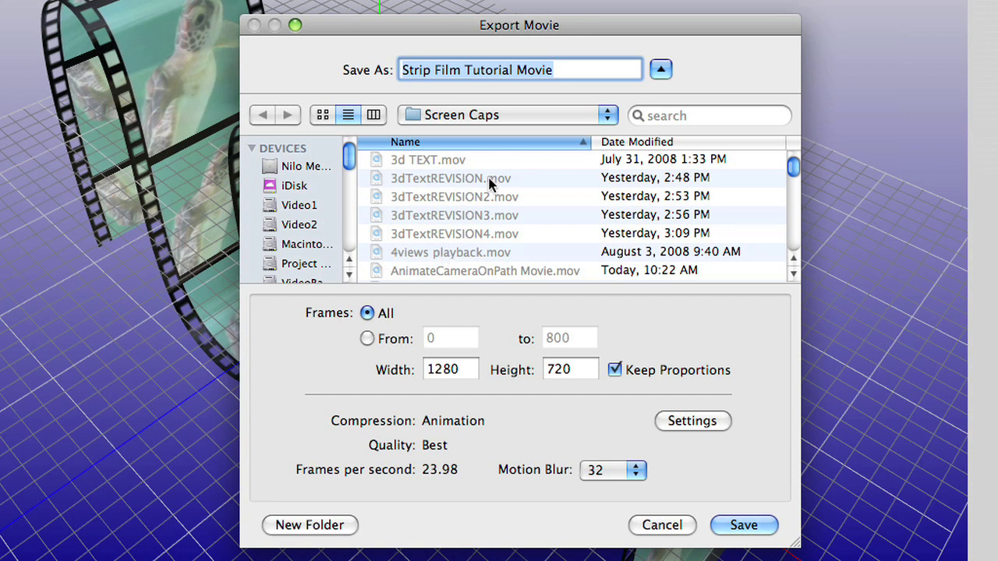
left_click(692, 420)
left_click(446, 33)
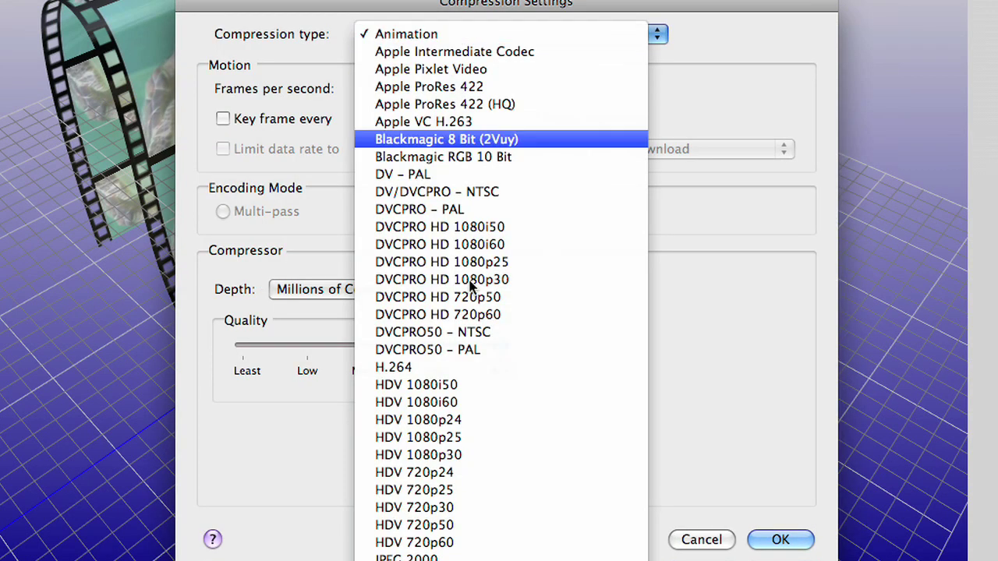
left_click(471, 367)
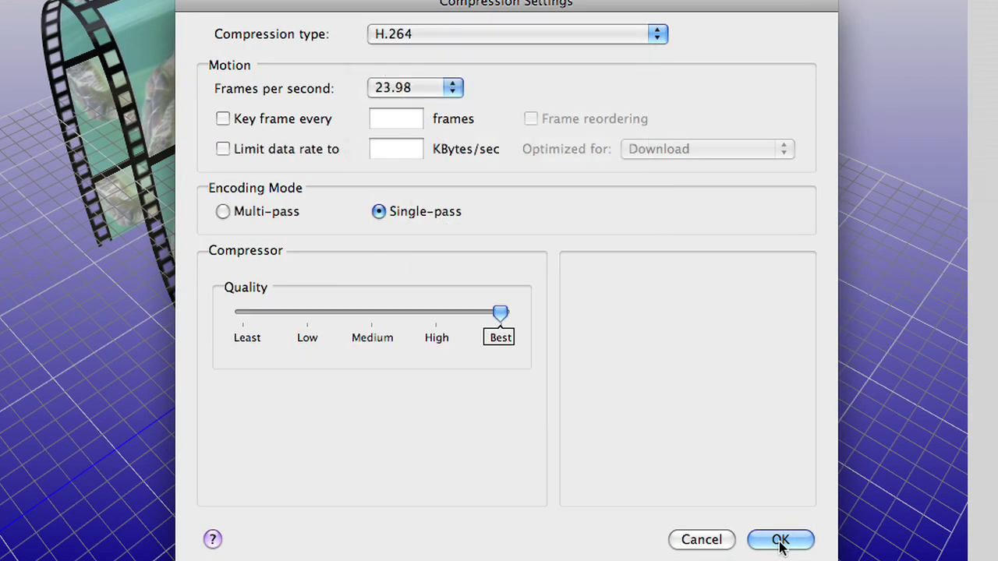
left_click(780, 540)
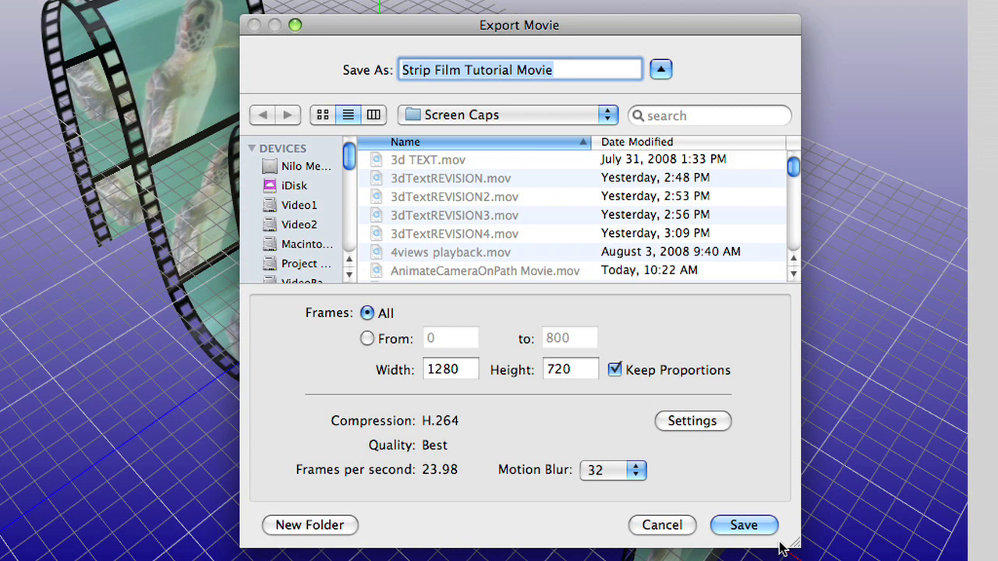
left_click(601, 471)
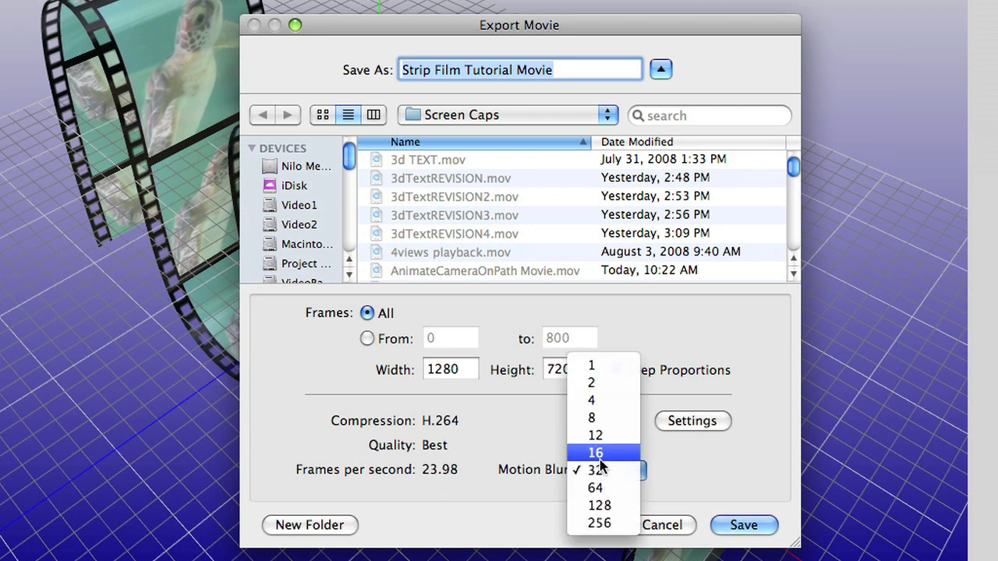
left_click(600, 454)
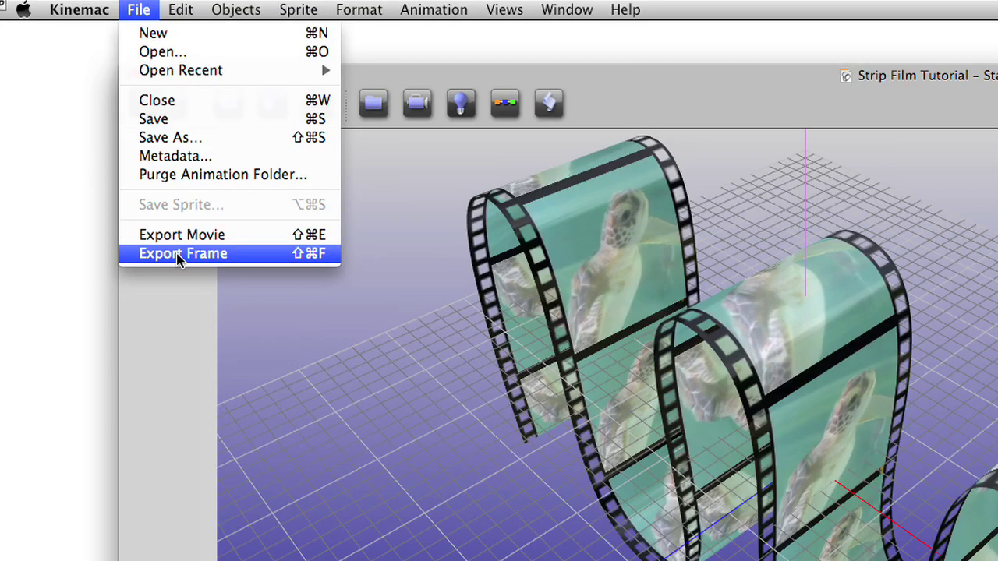
- Open the Export Frame settings for the film strip animation
left_click(173, 254)
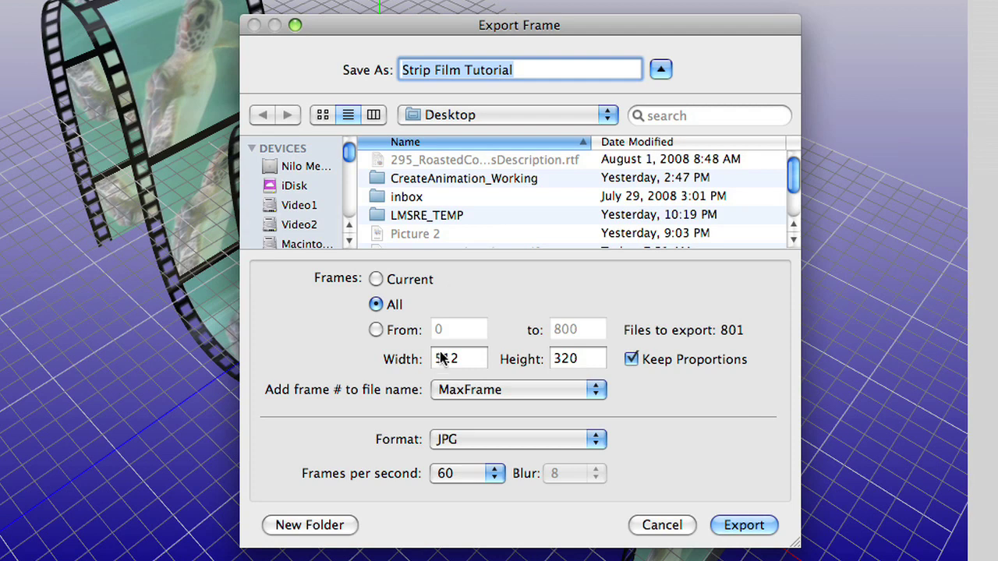